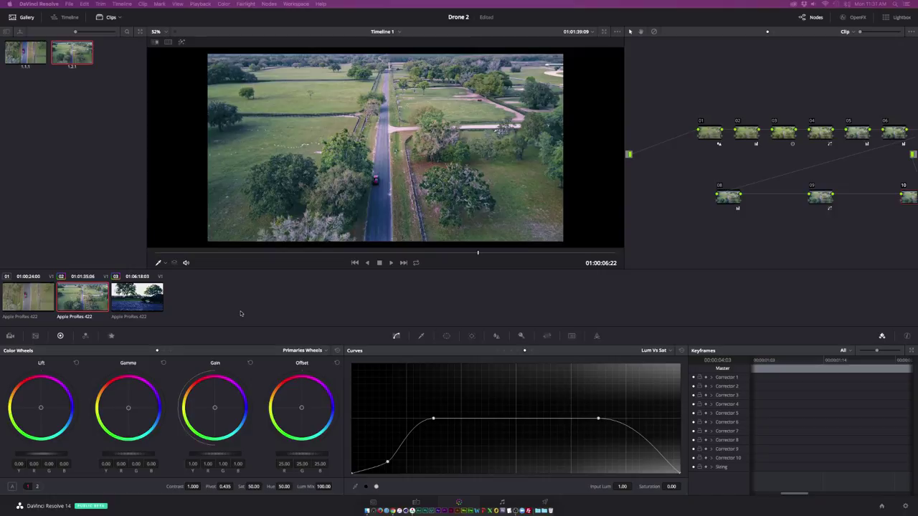
- Open the video scopes window with Super+Shift+W
key("super+shift+w")
- Load the overhead road clip, play it to 01:00:01:09 as the car enters, and move the scopes aside
left_click(38, 299)
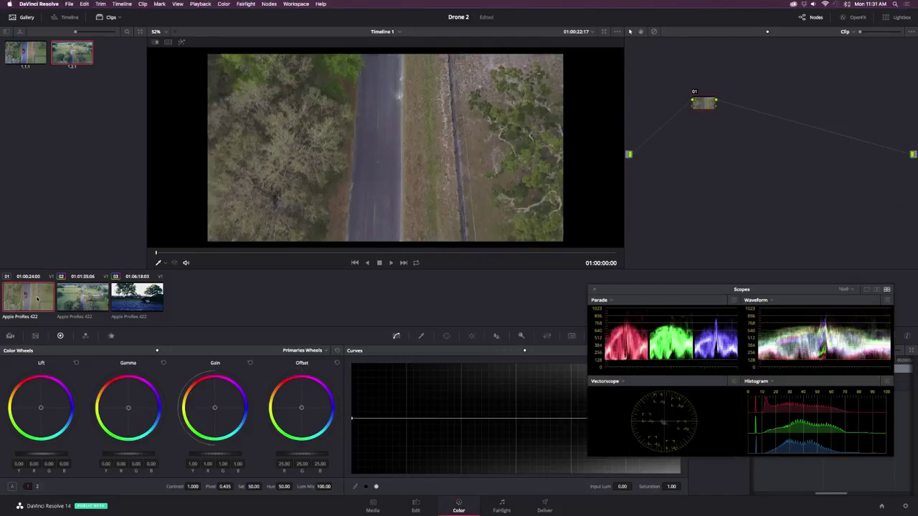
left_click(388, 262)
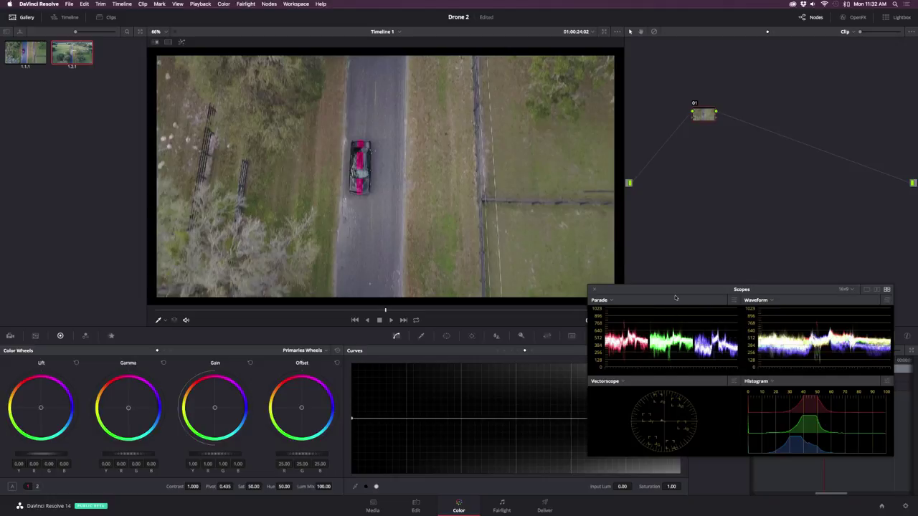
left_click_drag(682, 288, 723, 318)
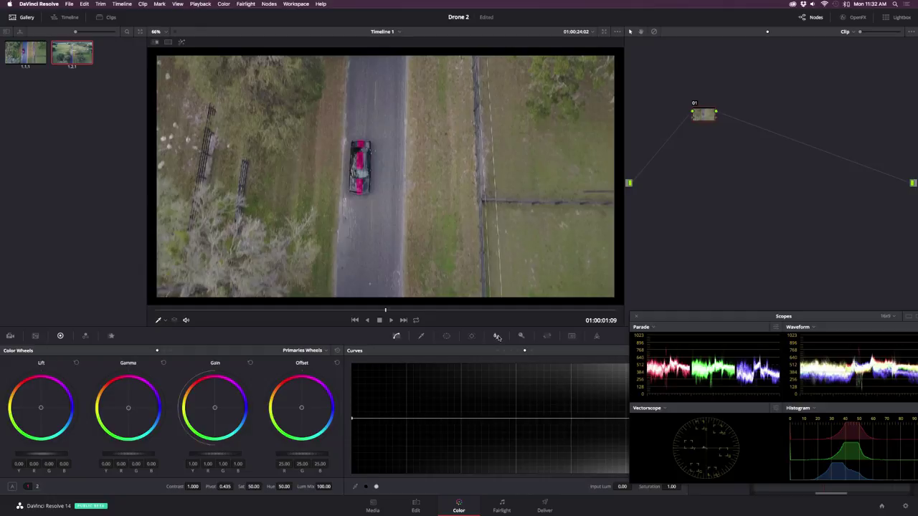
- Switch node 01's Blur palette to Sharpen mode with a radius of 0.53
left_click(498, 336)
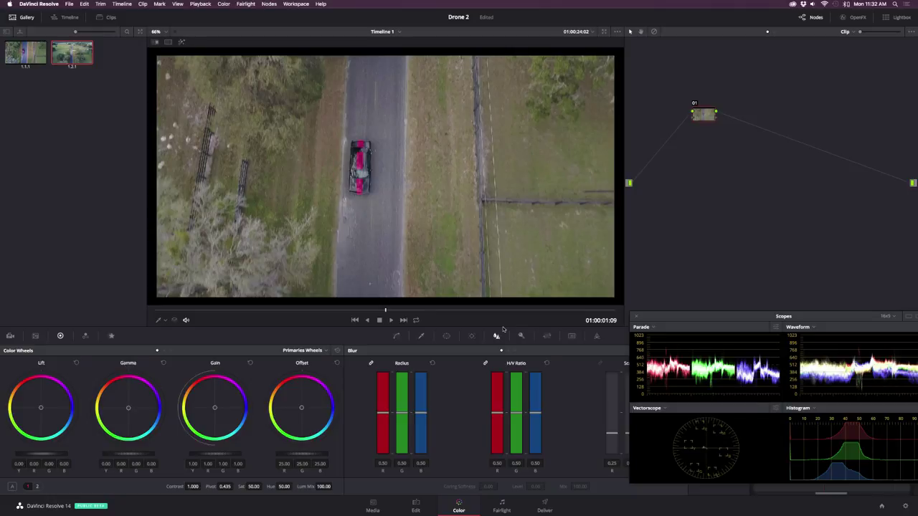
left_click_drag(673, 322, 743, 324)
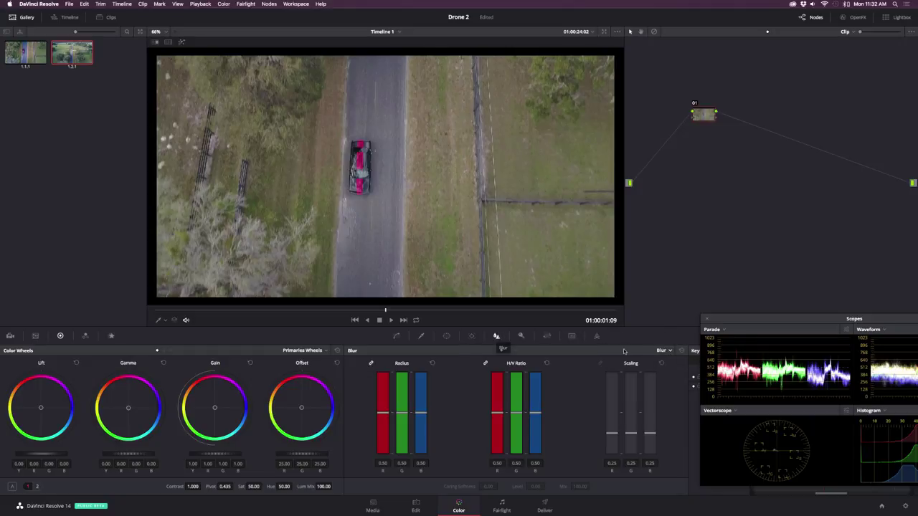
left_click(665, 351)
left_click(667, 369)
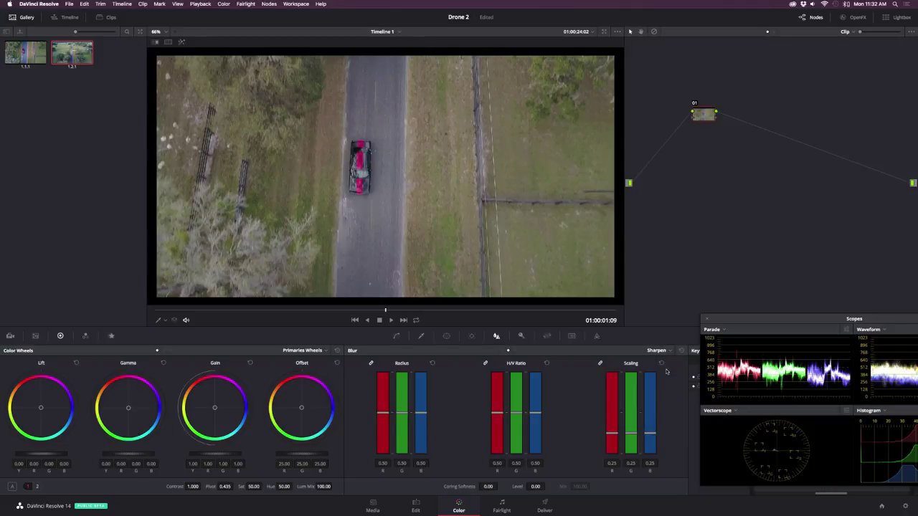
left_click_drag(383, 414, 383, 411)
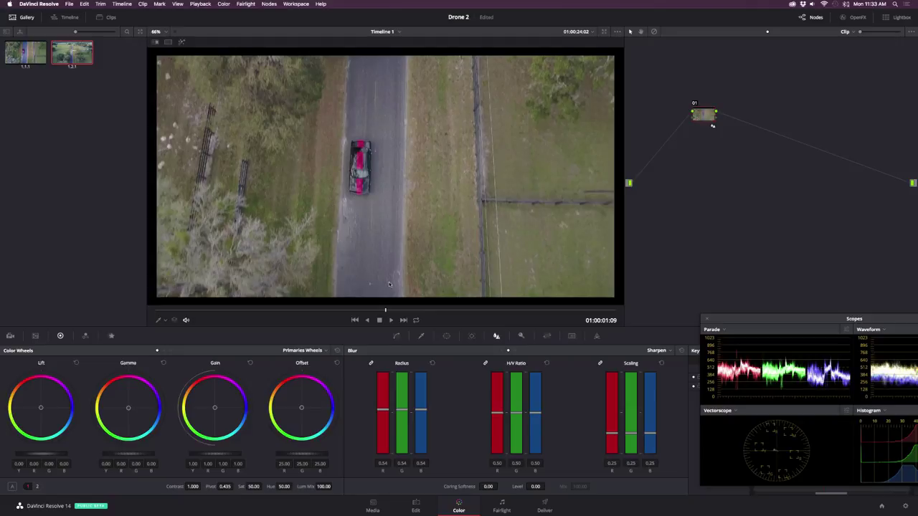
left_click_drag(383, 410, 383, 411)
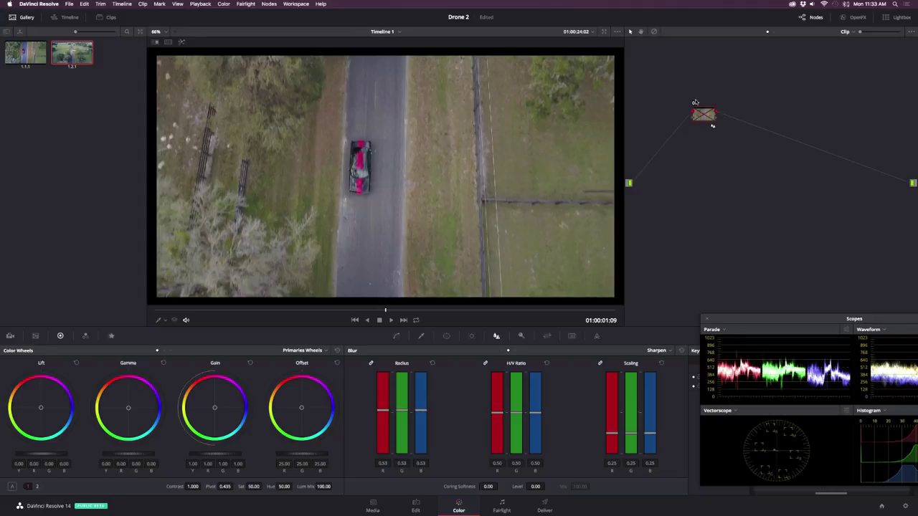
- Compare node 01, then in new node 02 set lift -0.03, gamma 0.01, gain 1.07
key("ctrl+d")
key("ctrl+d")
key("ctrl+d")
key("alt+s")
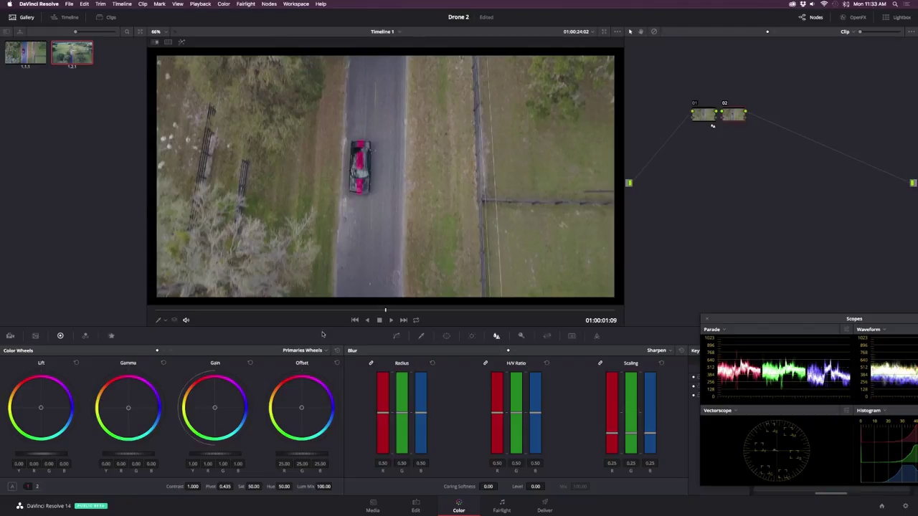
left_click_drag(786, 321, 726, 264)
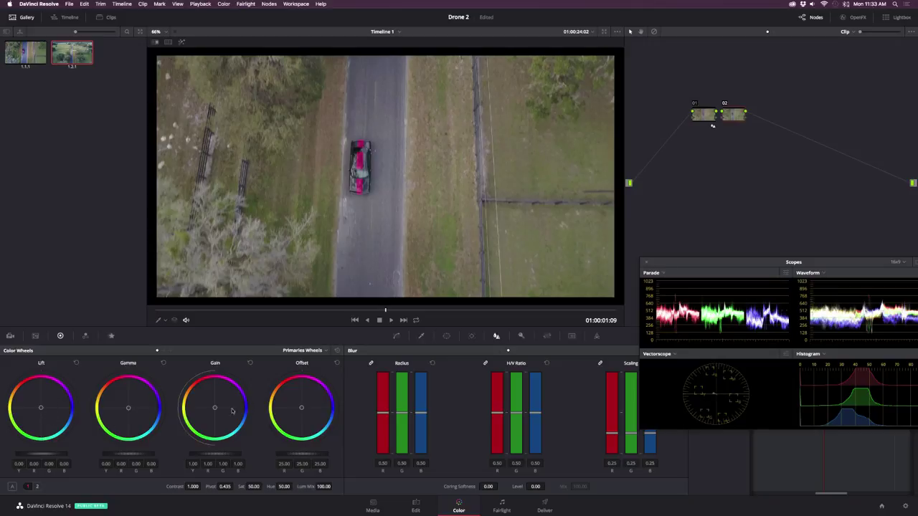
left_click_drag(49, 455, 37, 455)
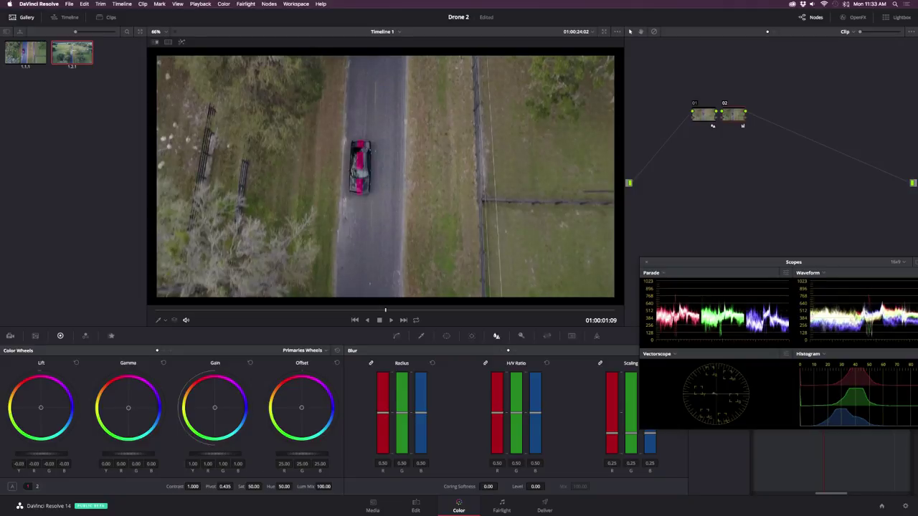
left_click_drag(221, 457, 255, 457)
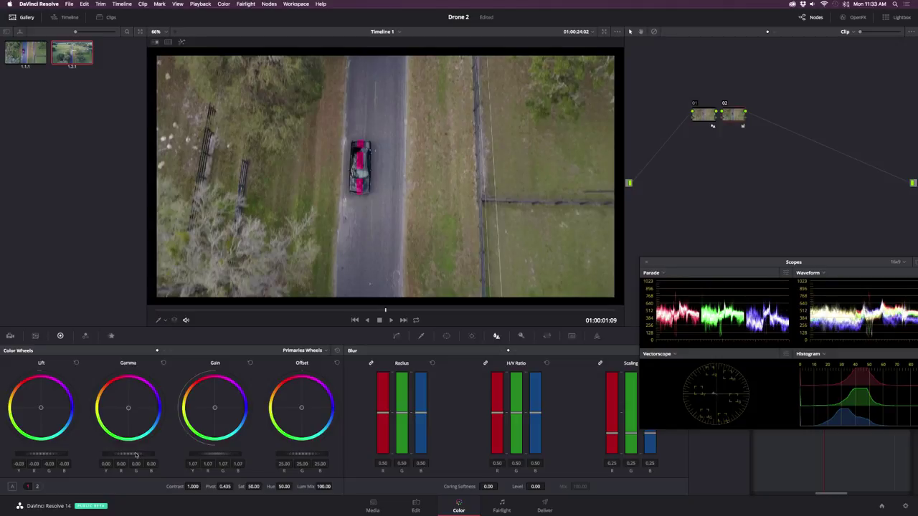
left_click_drag(122, 453, 133, 454)
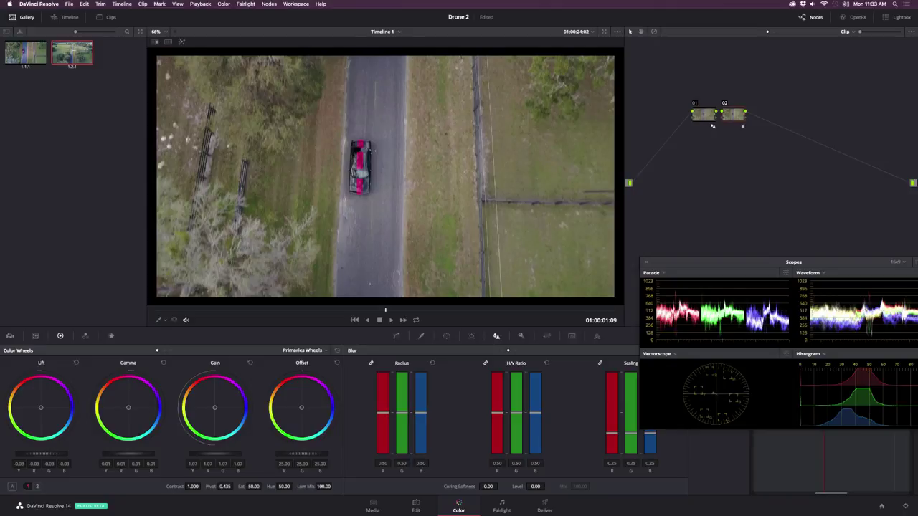
- Toggle node 02 off and on to compare, then add a third serial node
left_click(725, 104)
left_click(725, 104)
key("alt+s")
- In node 03 raise contrast to 1.332 and saturation to 56.80, then add node 04
left_click_drag(195, 487, 204, 487)
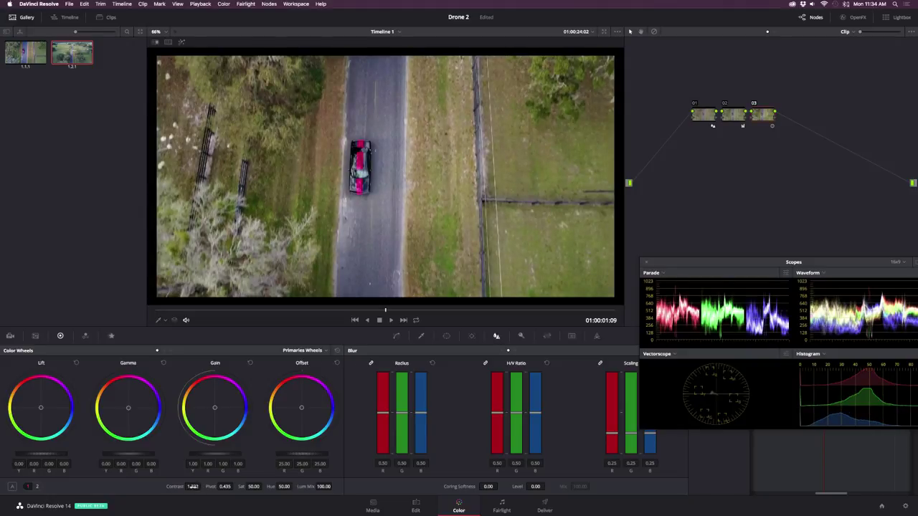
left_click_drag(742, 263, 700, 234)
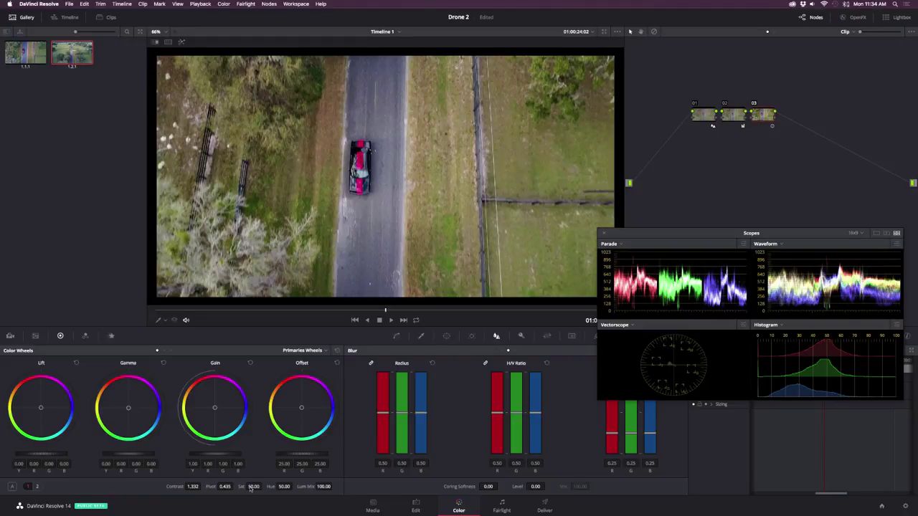
mouse_move(254, 486)
left_mouse_down()
mouse_move(264, 487)
mouse_move(249, 486)
left_mouse_up()
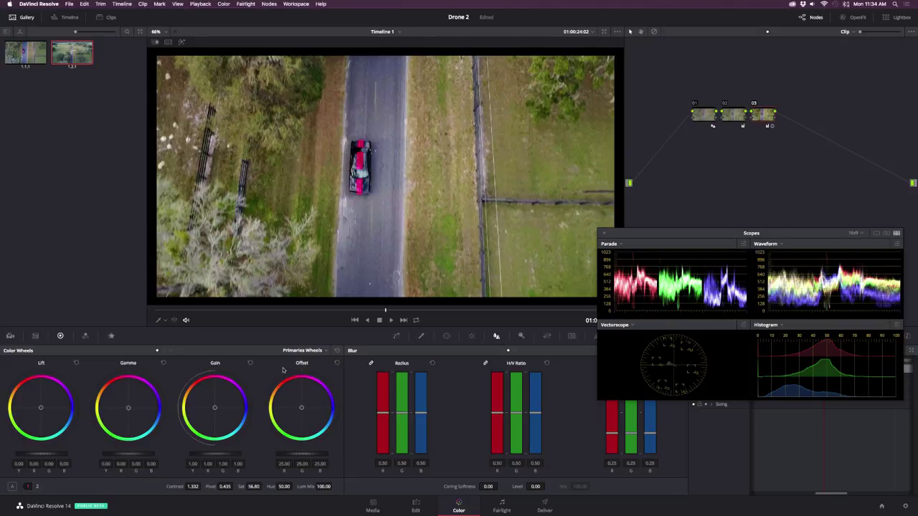
key("alt+s")
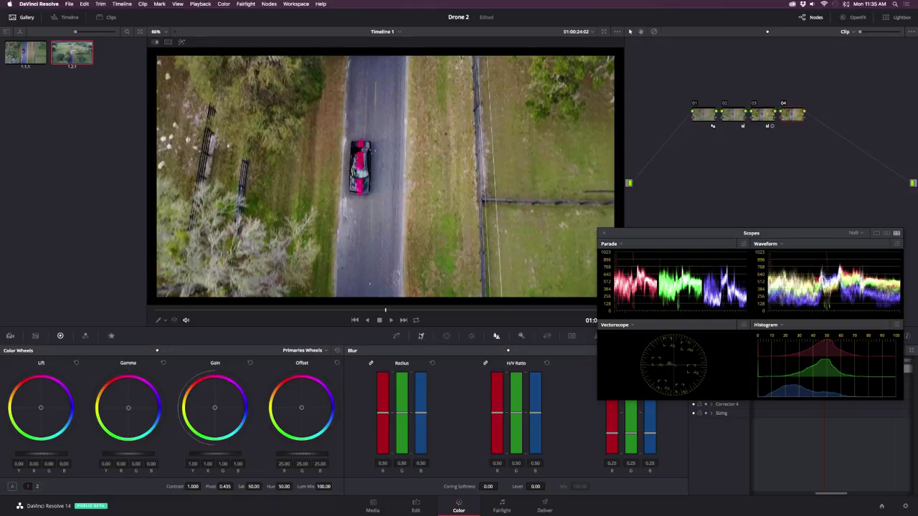
- In node 04, switch Curves to Hue vs Sat and place hue control points
left_click(397, 337)
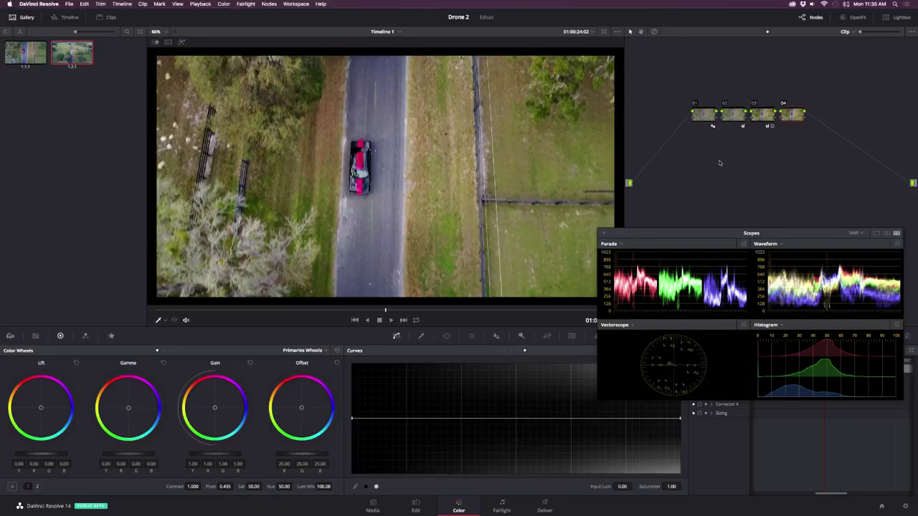
left_click_drag(751, 233, 746, 155)
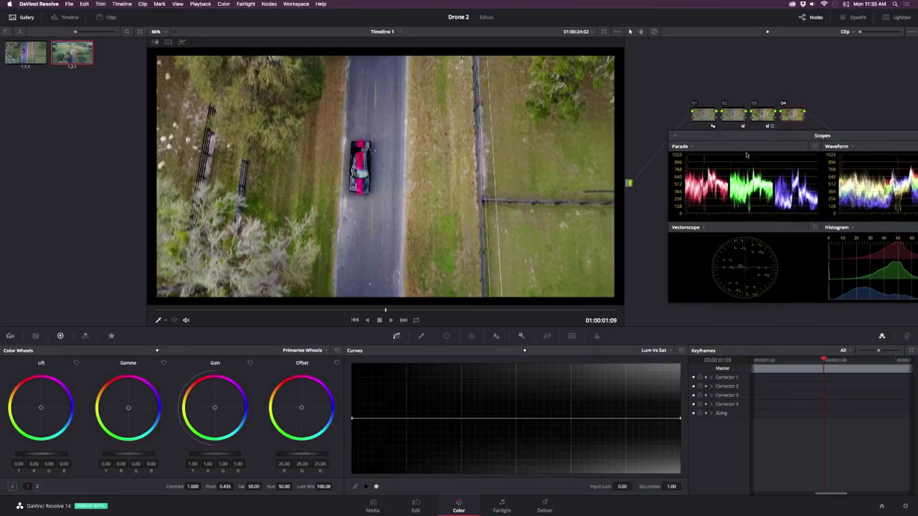
left_click(510, 350)
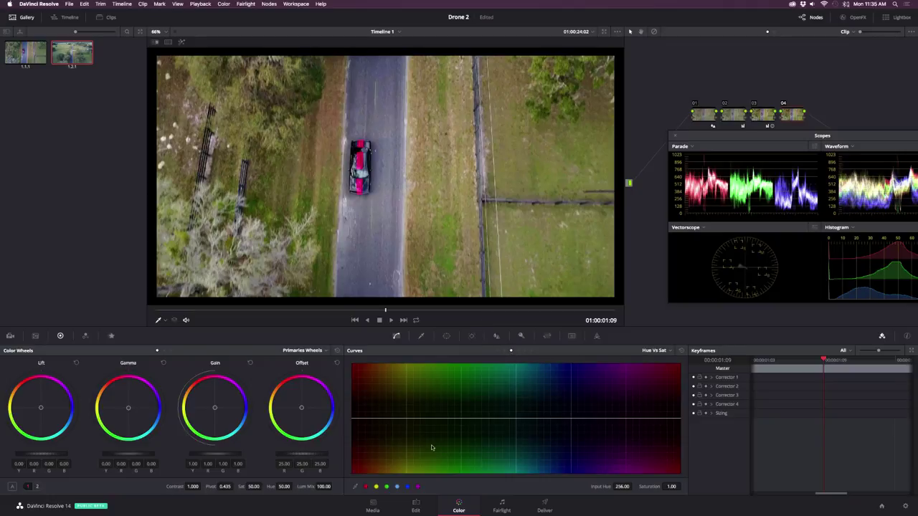
left_click(376, 487)
left_click(387, 487)
- Dip the Hue vs Sat curve to mute the green grass, then add node 05
left_click(408, 489)
left_click_drag(462, 420, 461, 458)
left_click_drag(407, 418, 405, 446)
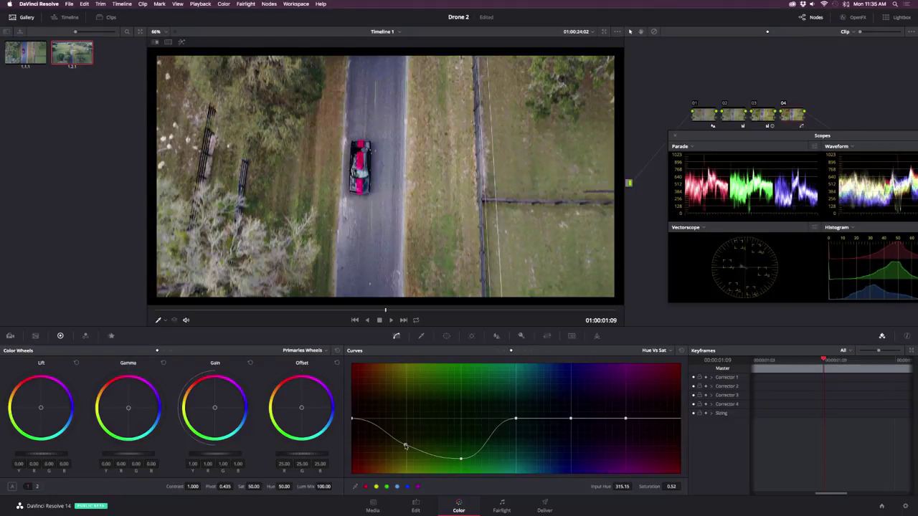
left_click_drag(460, 458, 459, 450)
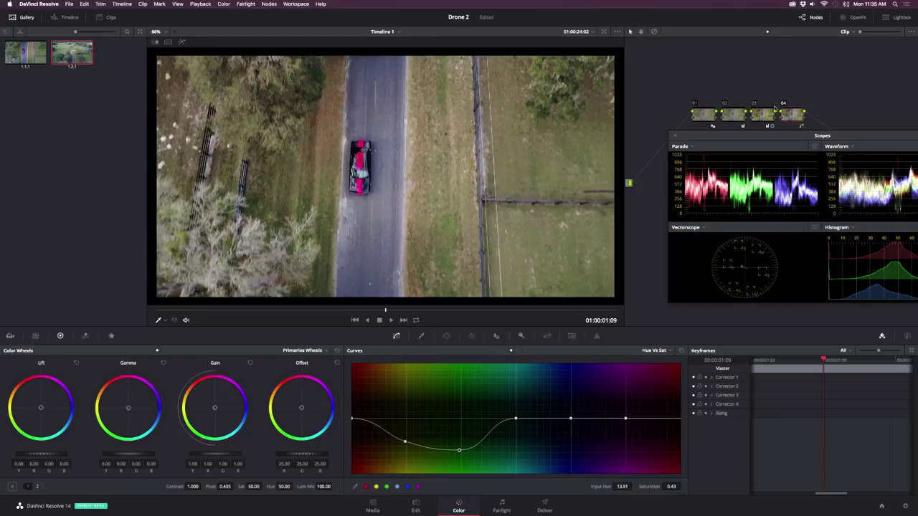
left_click_drag(730, 136, 720, 217)
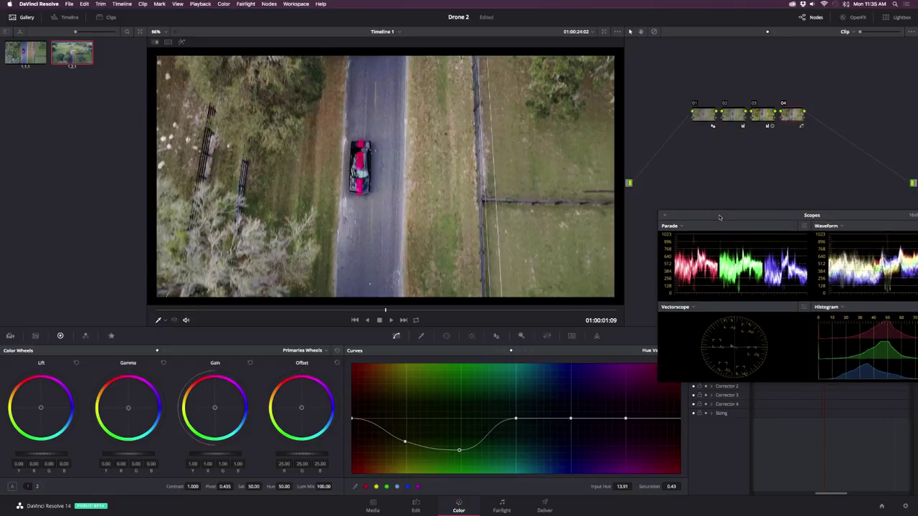
key("alt+s")
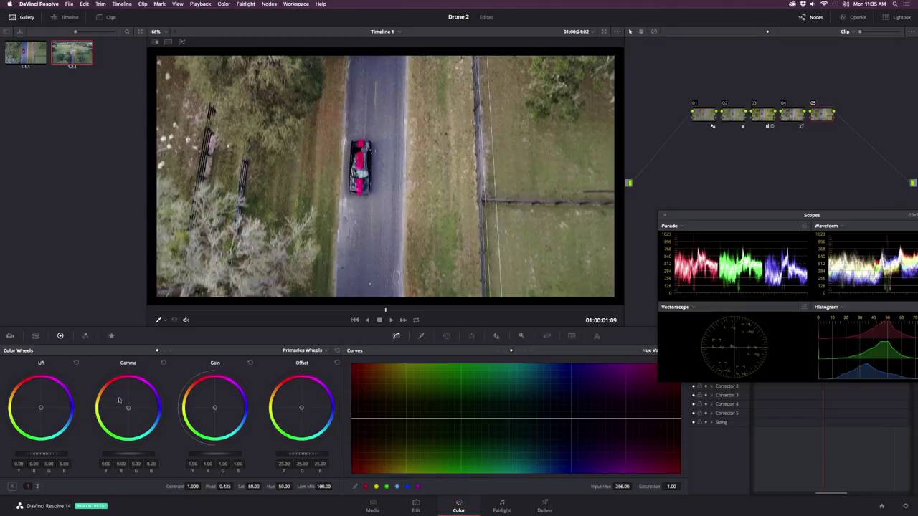
- Nudge node 05's lift, gamma and gain balance to gain R 1.02, G 0.99, B 1.02, then bypass it
left_click_drag(45, 403, 43, 409)
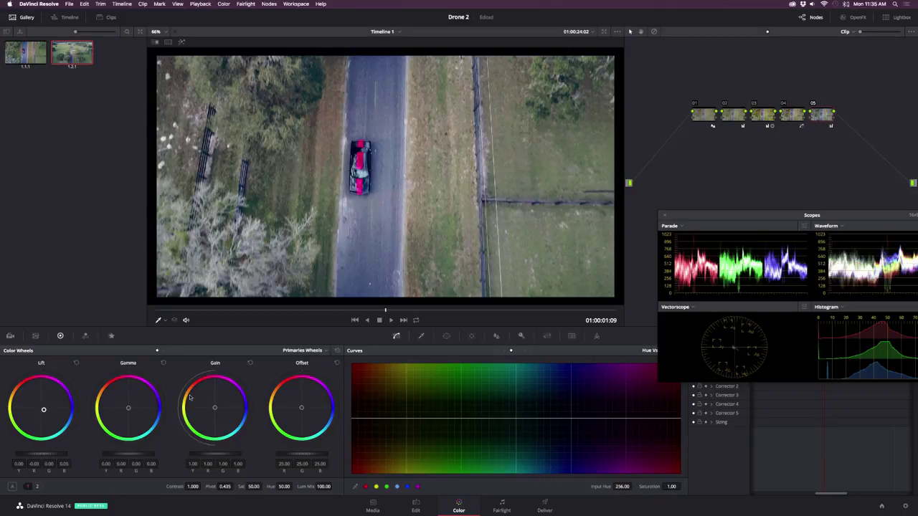
left_click_drag(131, 406, 125, 406)
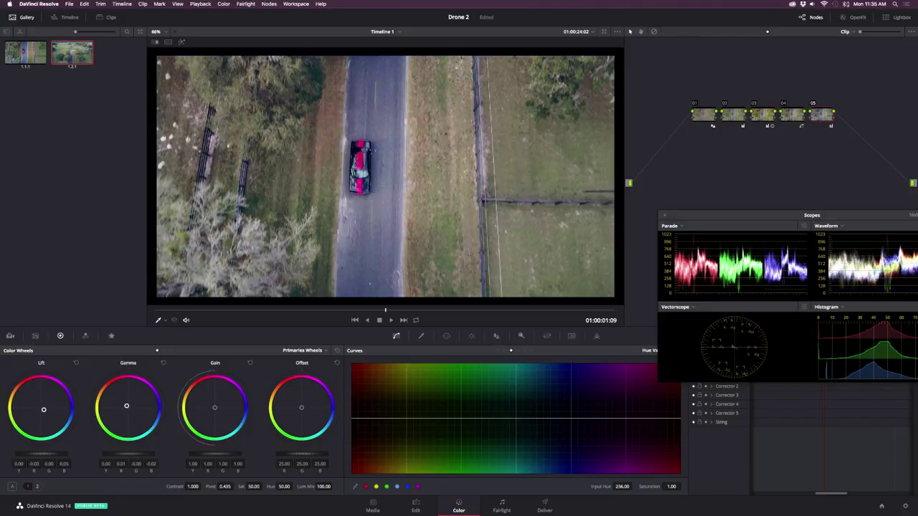
left_click_drag(213, 417, 214, 406)
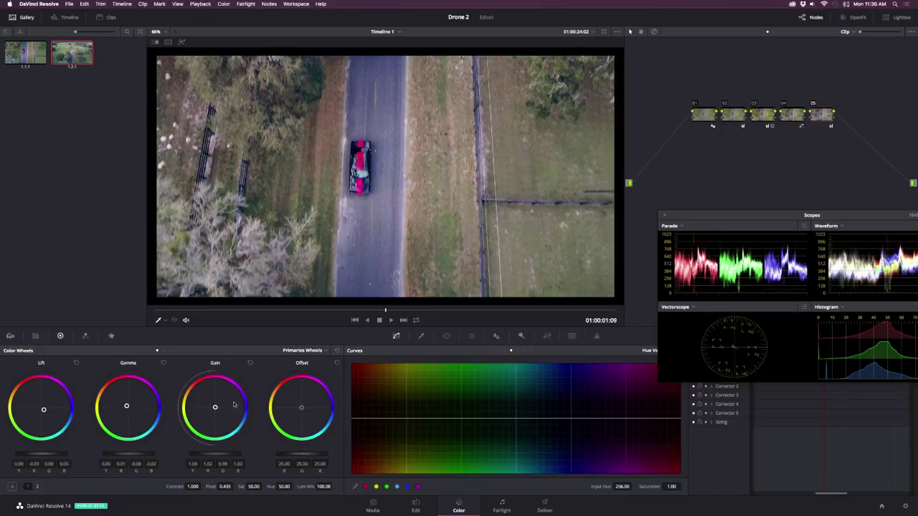
left_click_drag(233, 405, 241, 411)
left_click(814, 105)
key("super+d")
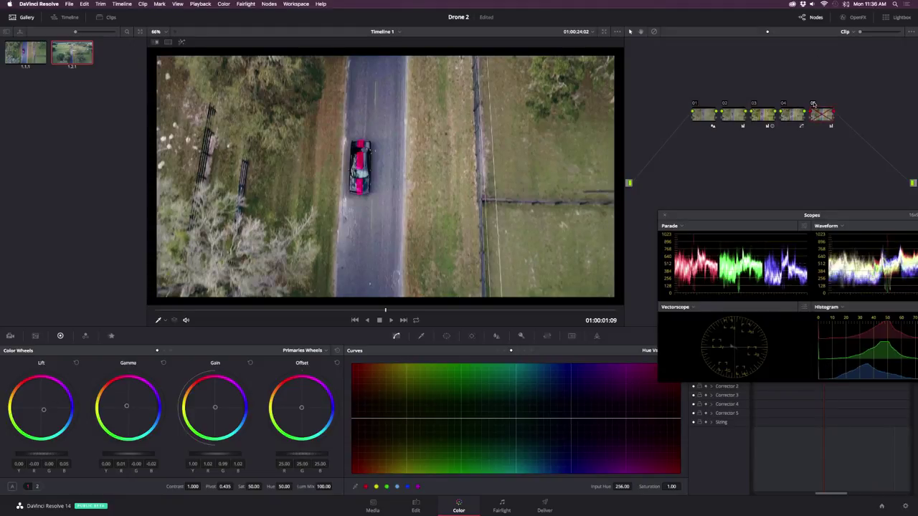
- Re-enable node 05 and shape the red, green and blue custom curves in node 06
key("super+d")
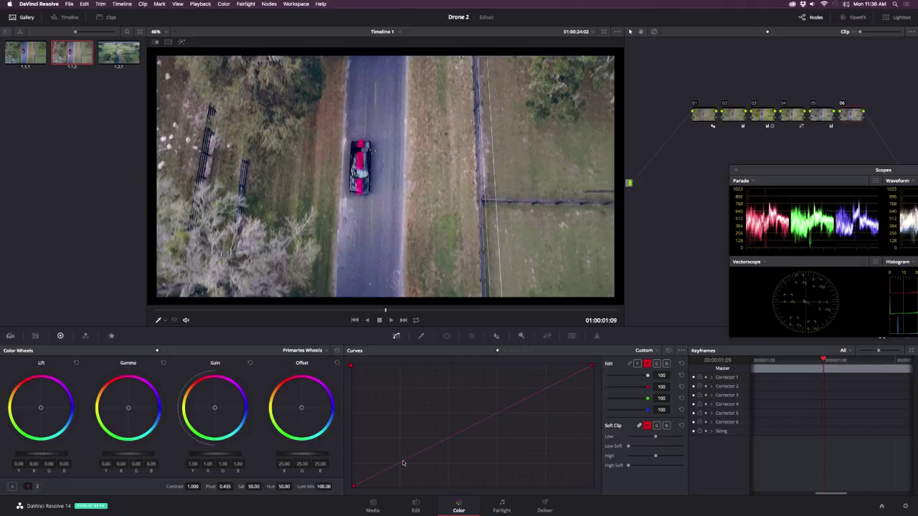
left_click_drag(403, 463, 406, 467)
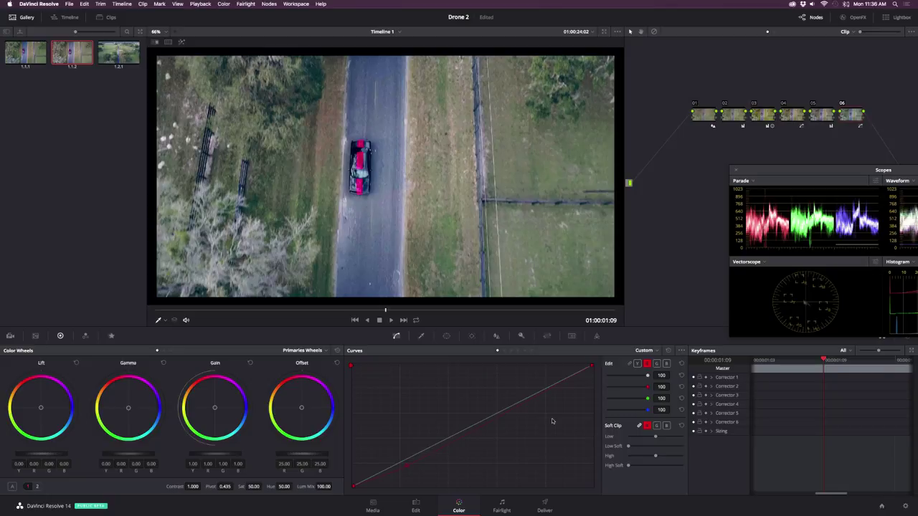
left_click_drag(546, 388, 544, 385)
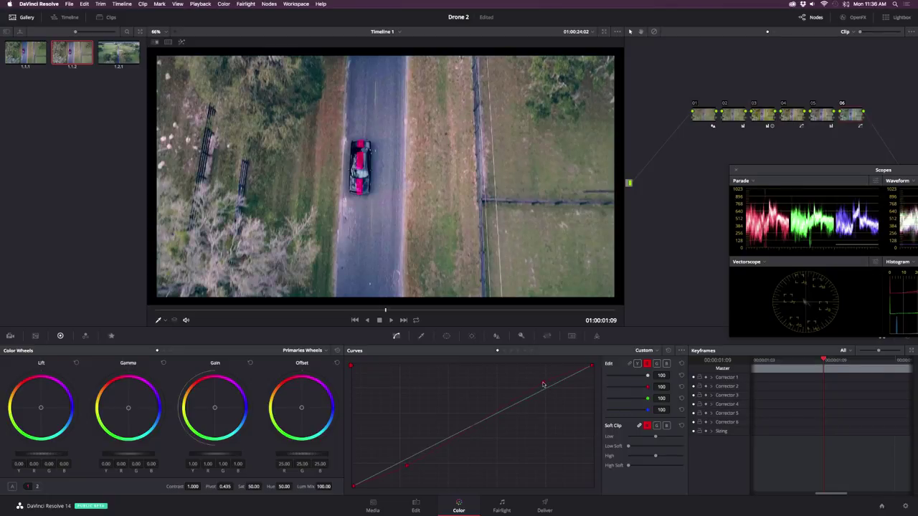
left_click(656, 364)
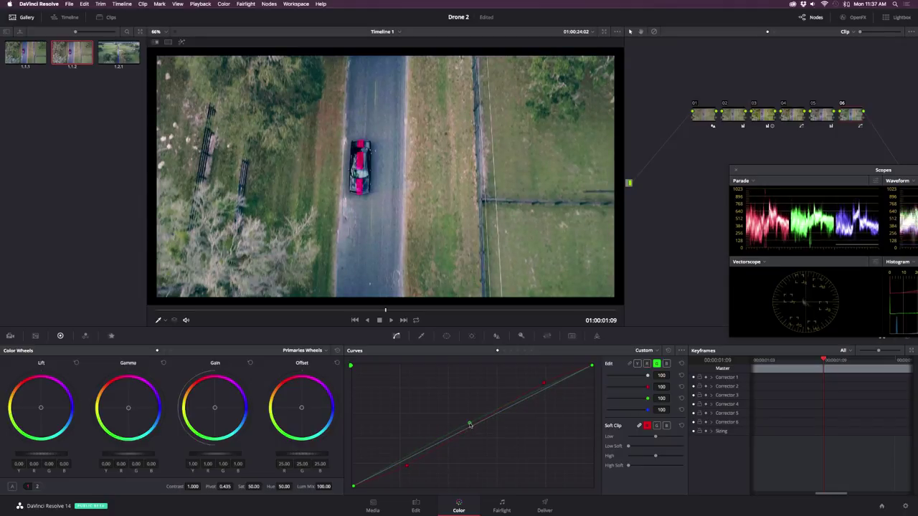
left_click(417, 452)
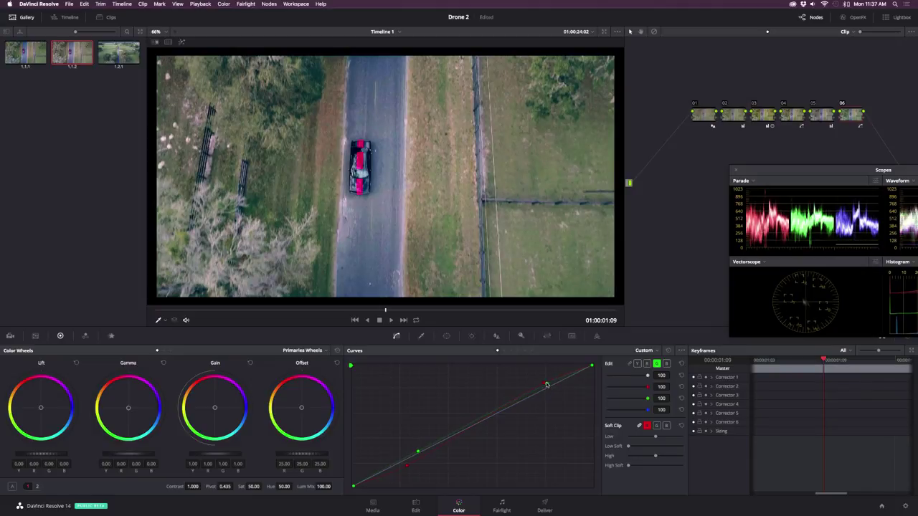
left_click(666, 364)
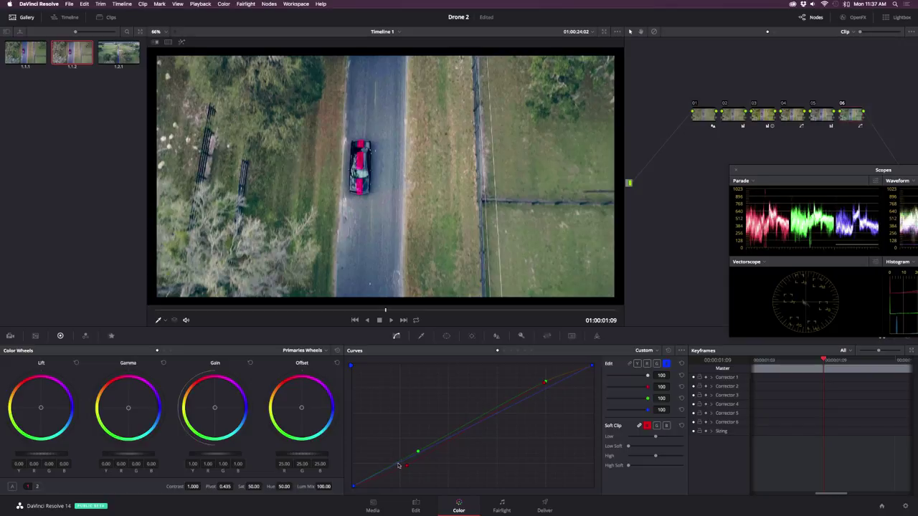
left_click(468, 424)
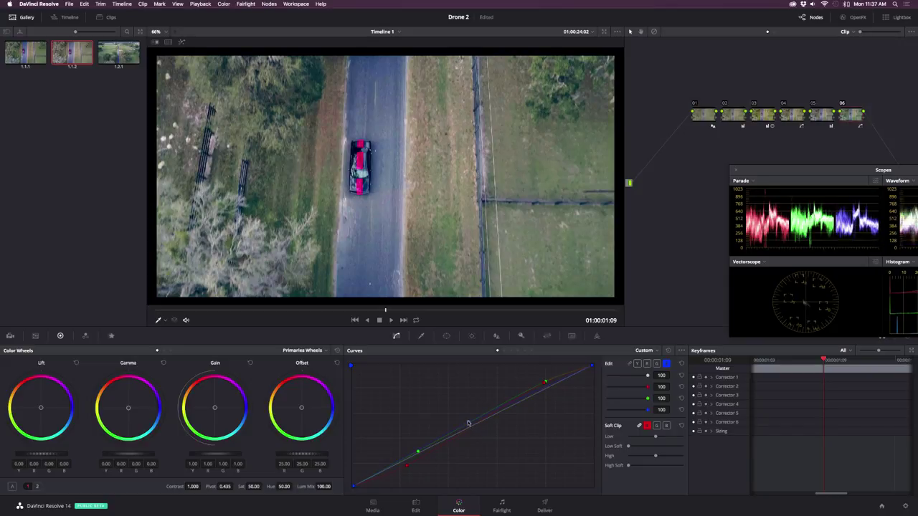
left_click_drag(468, 424, 467, 422)
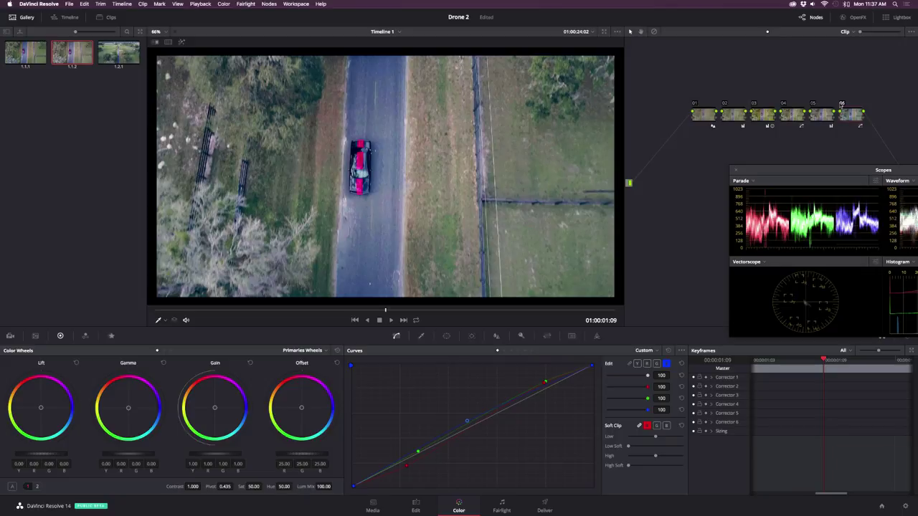
- Raise node 03's contrast to 1.462
left_click(732, 116)
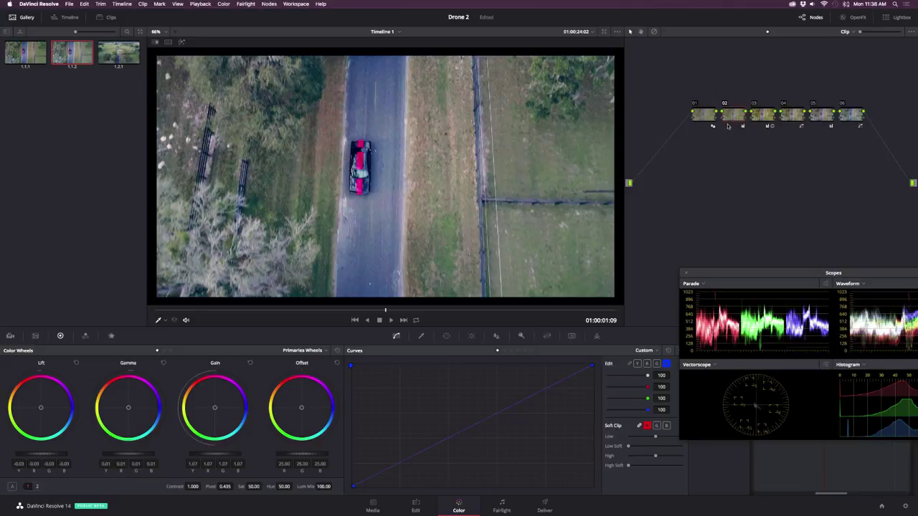
left_click(764, 119)
left_click_drag(194, 486, 203, 487)
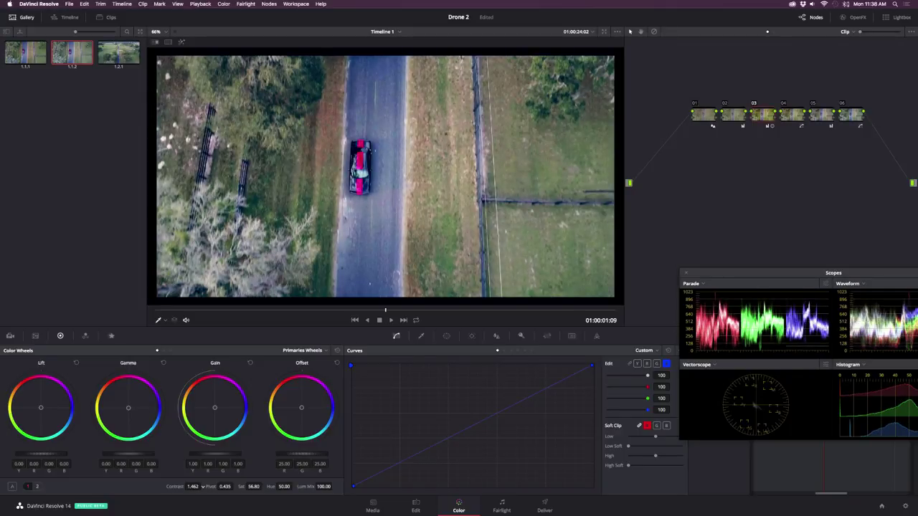
- Add node 07 after node 06 and raise Soft Clip Low Soft and High Soft
left_click(850, 114)
key("alt+s")
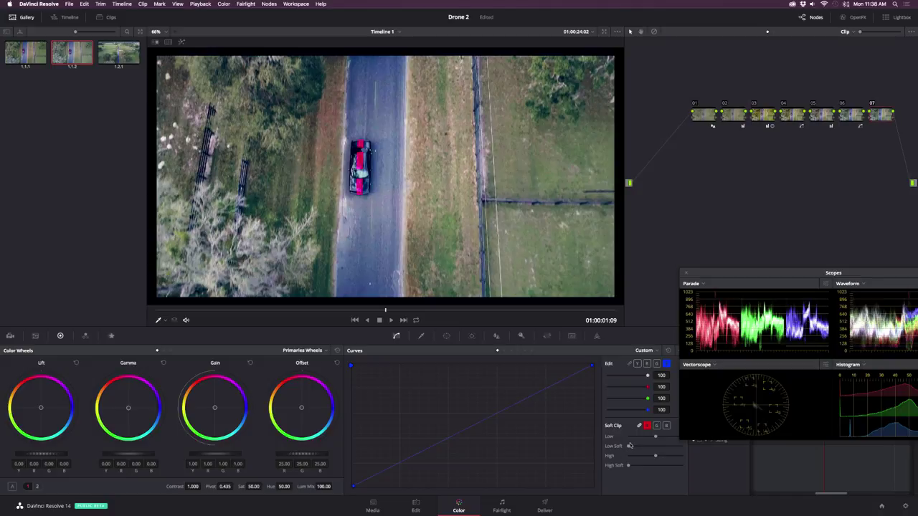
left_click_drag(630, 447, 643, 447)
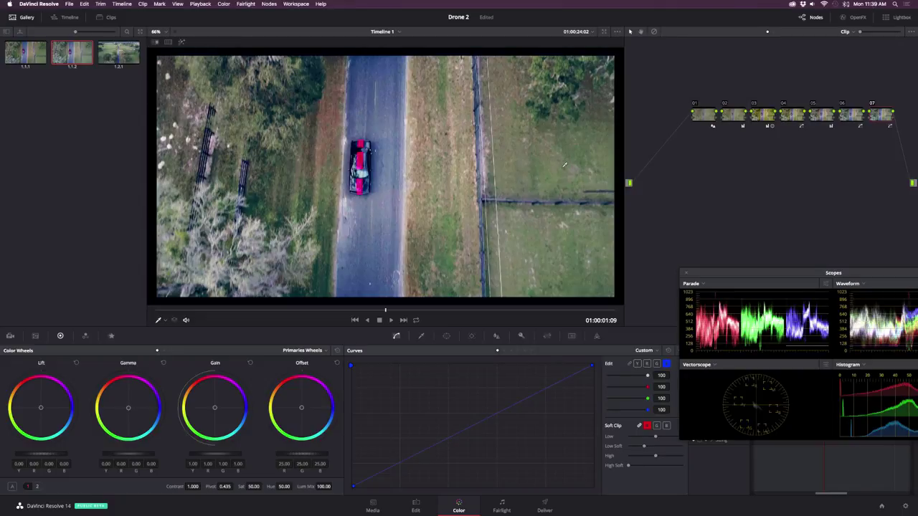
left_click_drag(630, 470, 637, 470)
- In new node 08, lower both ends of a Lum vs Sat curve with points at 0.25 and 0.75
key("alt+s")
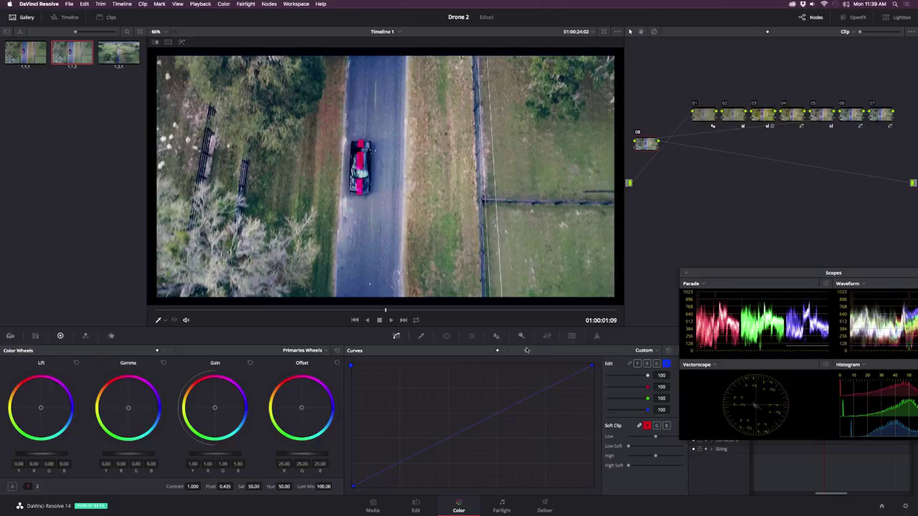
left_click(524, 351)
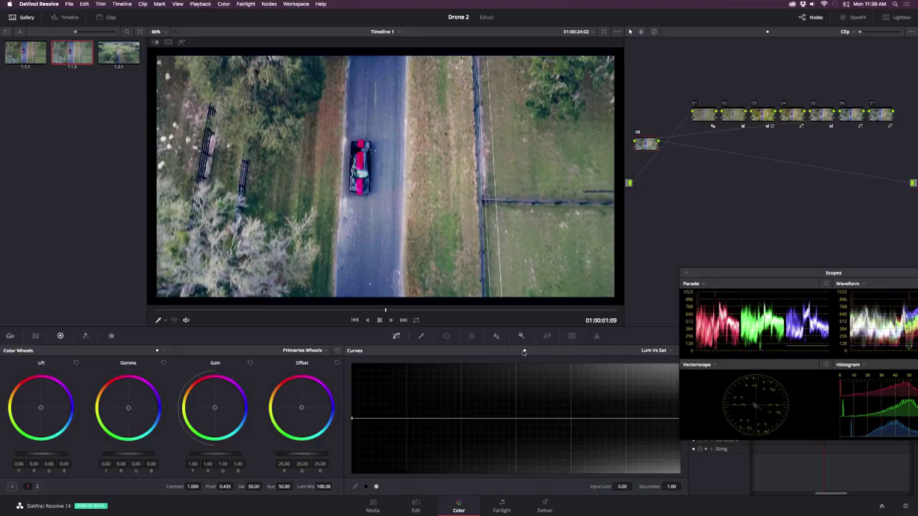
left_click(374, 487)
left_click(375, 487)
left_click_drag(352, 419, 360, 501)
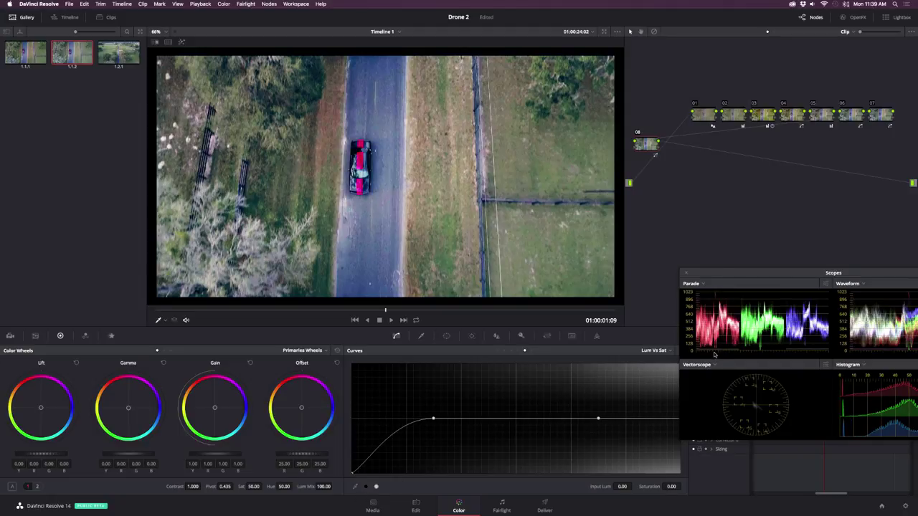
left_click_drag(722, 271, 743, 208)
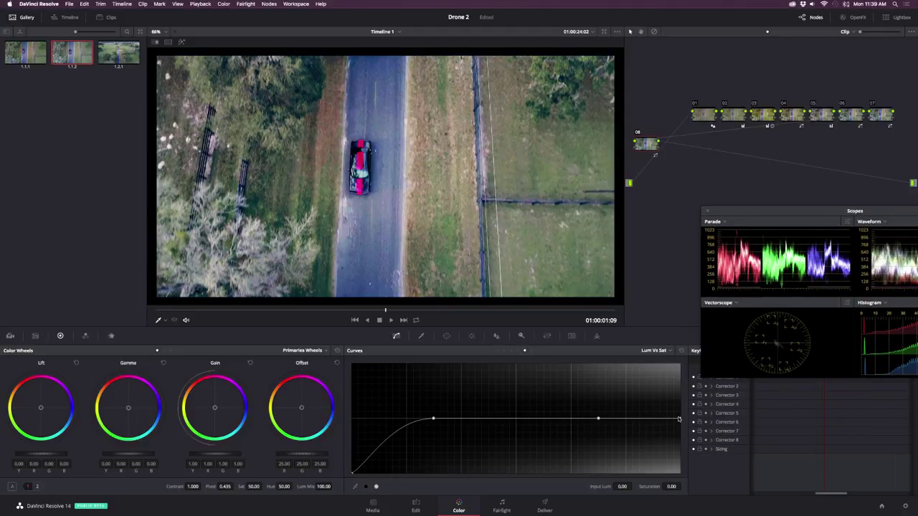
left_click_drag(680, 419, 679, 498)
- Switch to the Edit page to compare the ungraded road clip with the graded timeline
key("shift+4")
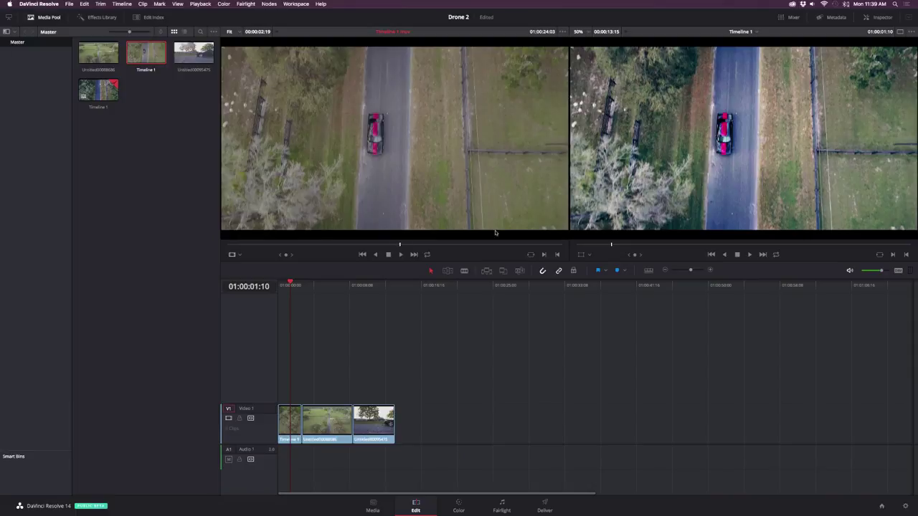